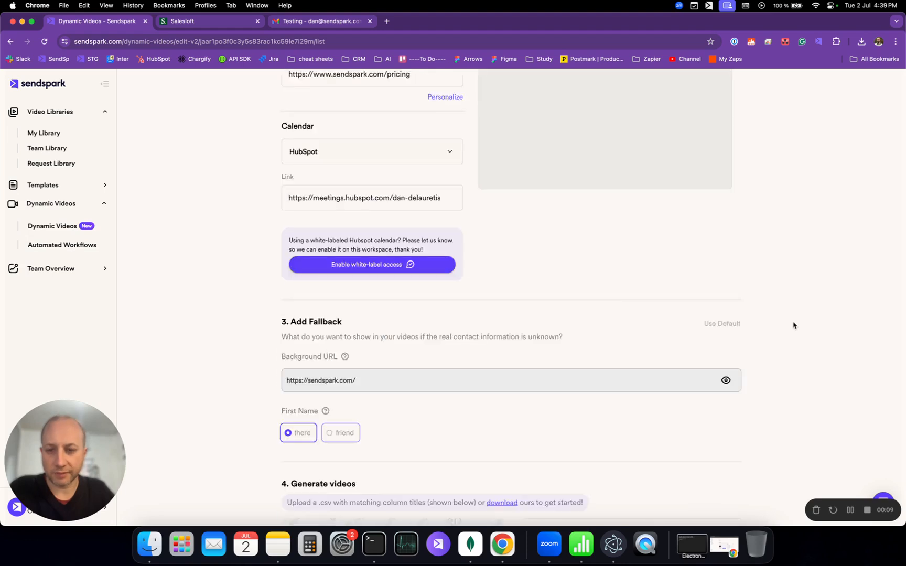
Step: Preview the personalized videos of the contacts in the Generated Videos list
scroll(792, 324, "down", 10)
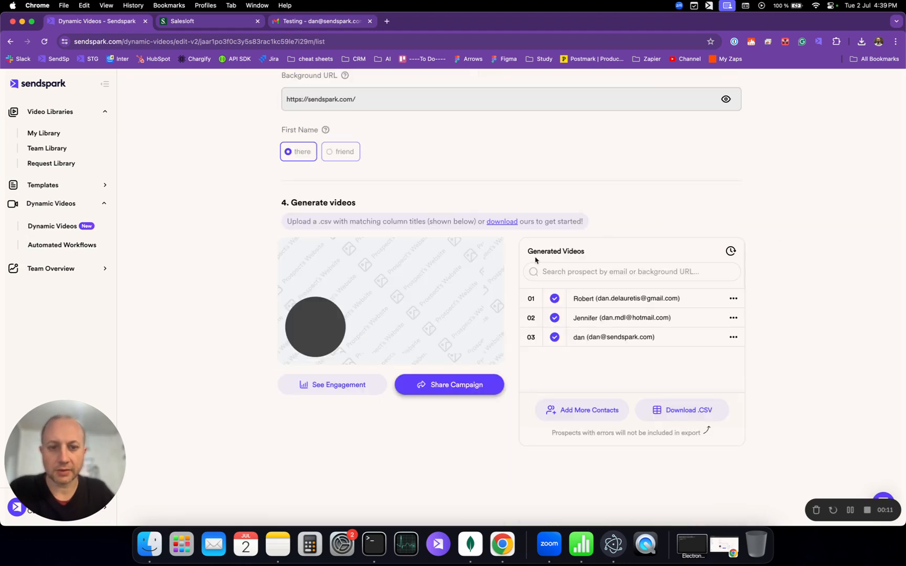
left_click(615, 299)
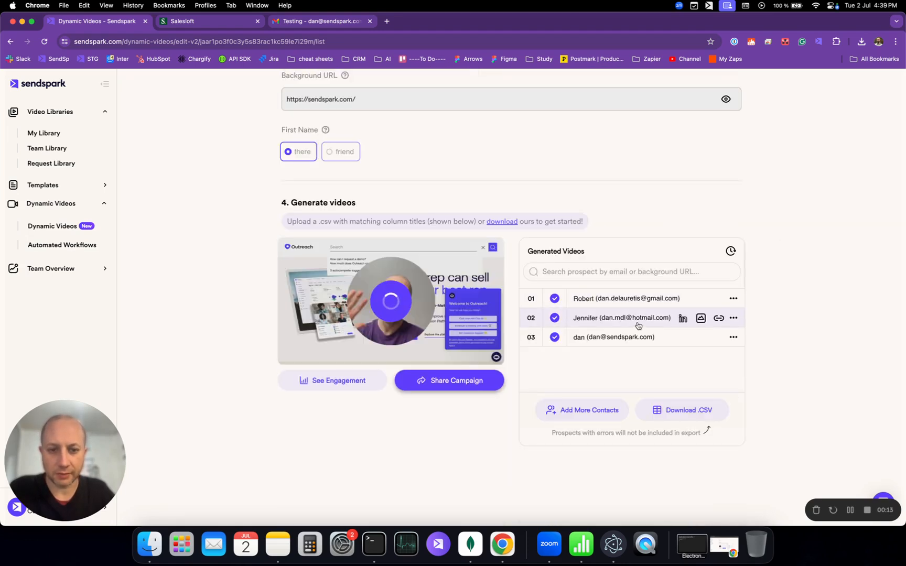
mouse_move(627, 337)
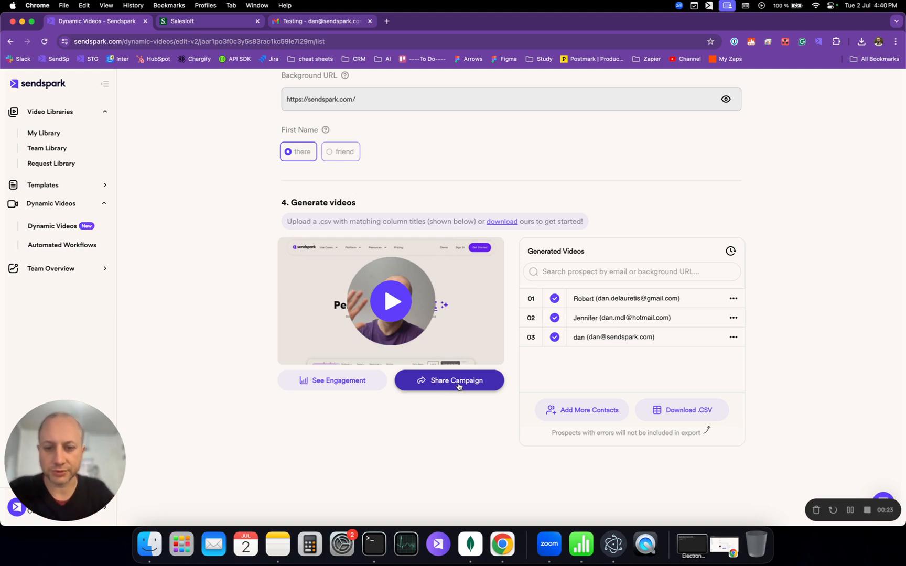
Step: Search the campaign's sharing integrations for "sale" and copy the SalesLoft video snippet
left_click(448, 380)
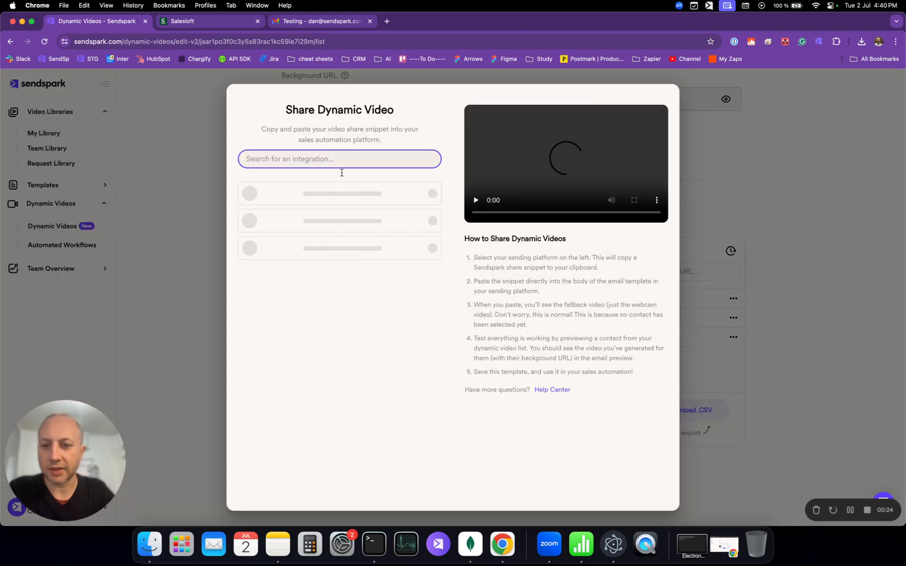
type("sale")
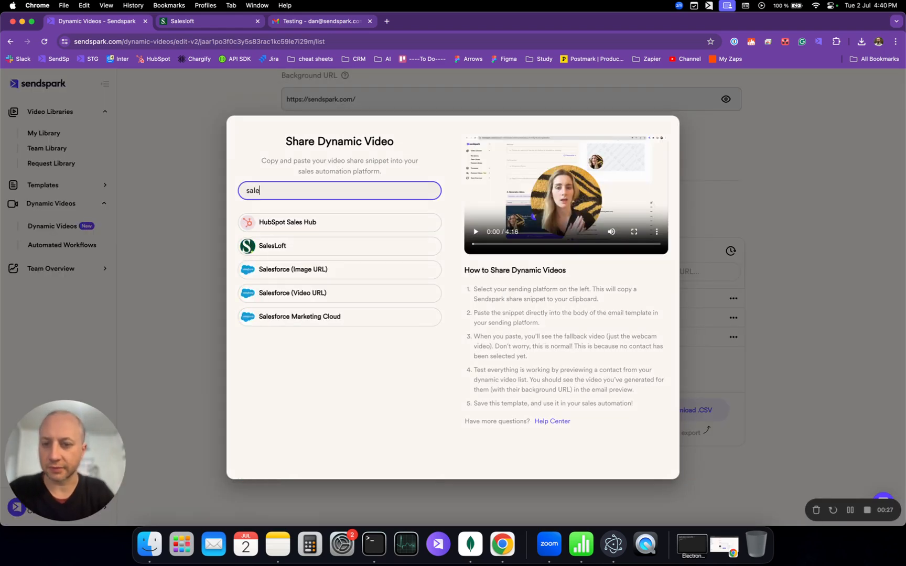
left_click(360, 251)
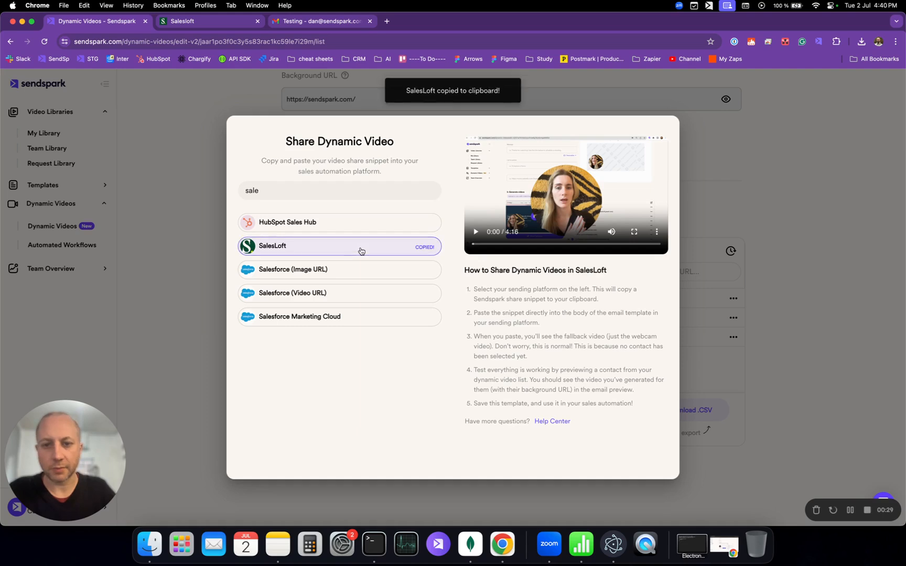
left_click(791, 224)
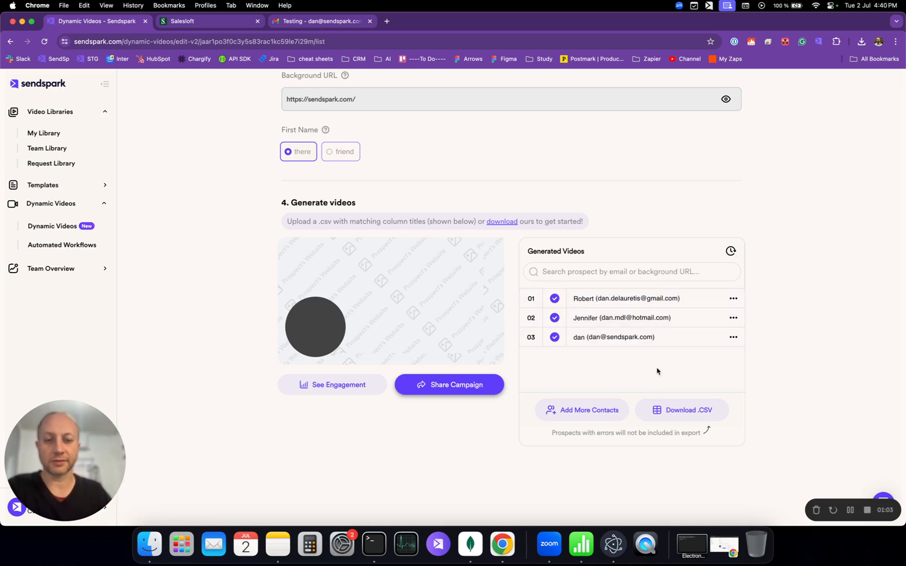
scroll(560, 142, "up", 1)
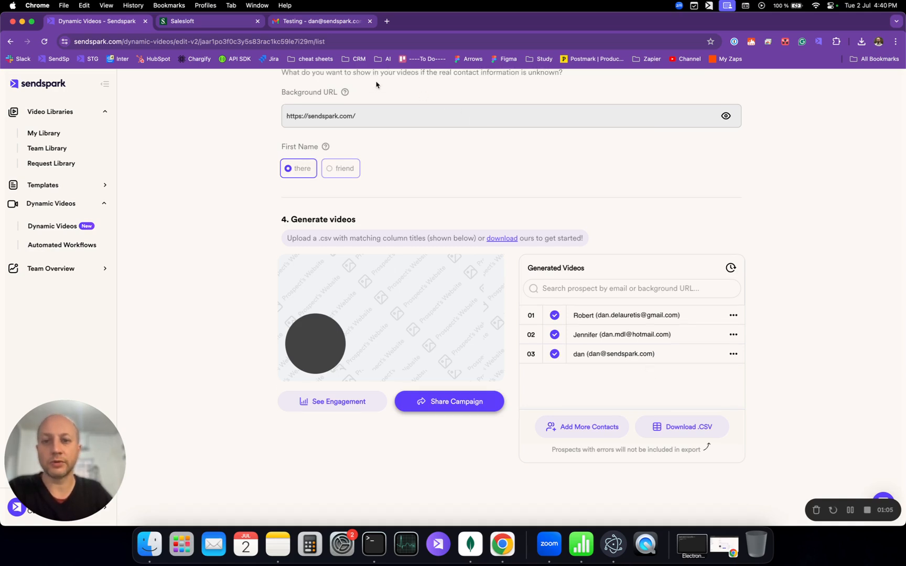
scroll(489, 175, "up", 4)
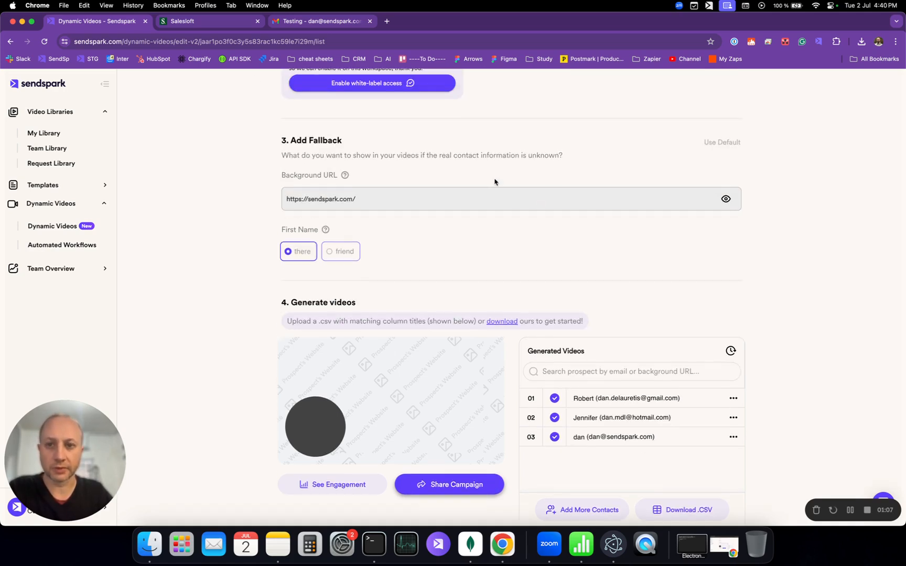
scroll(646, 343, "down", 5)
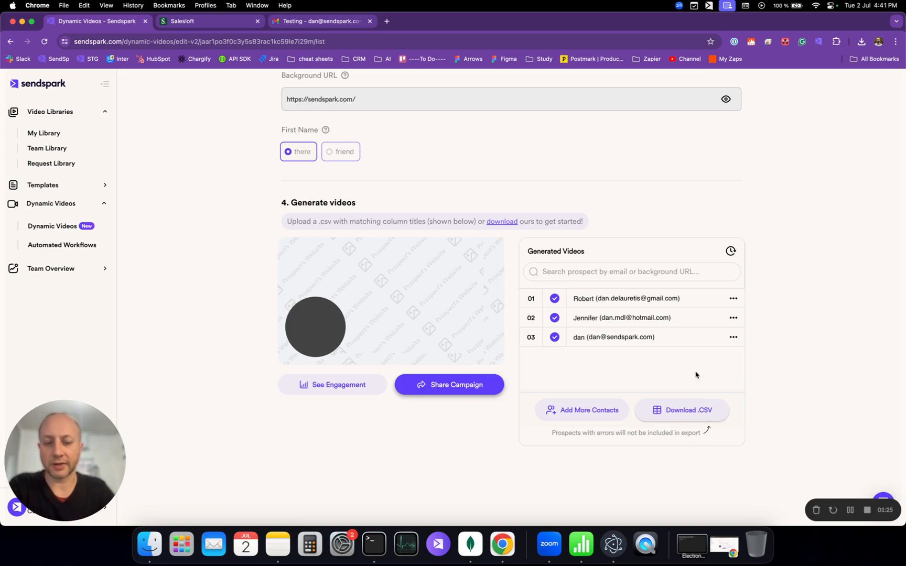
Step: Switch to Salesloft, look at the people in the First one step, and open the cadence "Testing the first cadence"
left_click(210, 23)
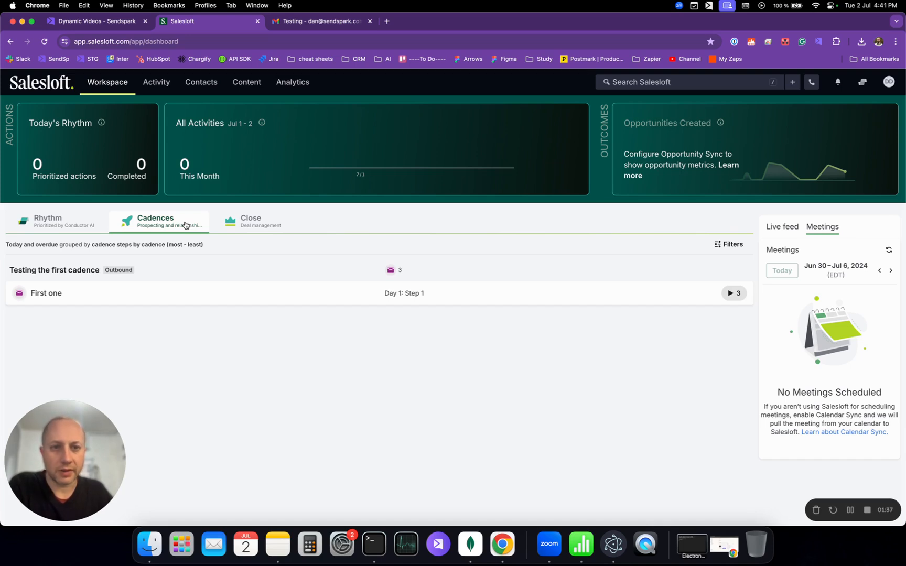
left_click(176, 298)
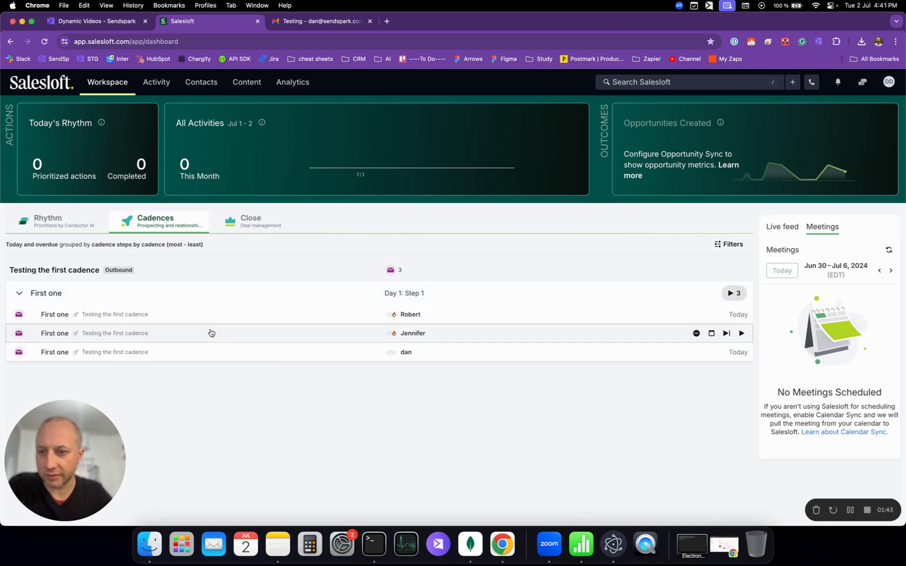
left_click(34, 295)
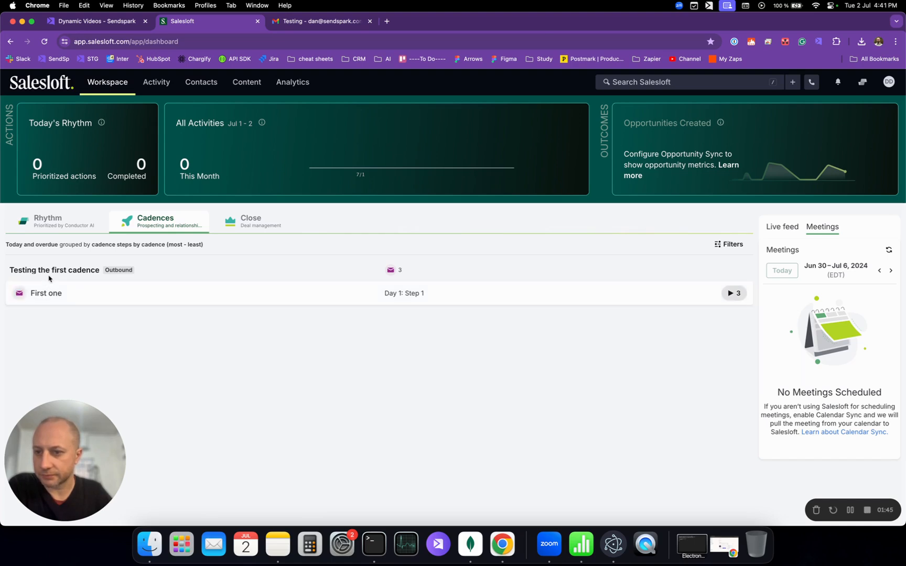
left_click(66, 270)
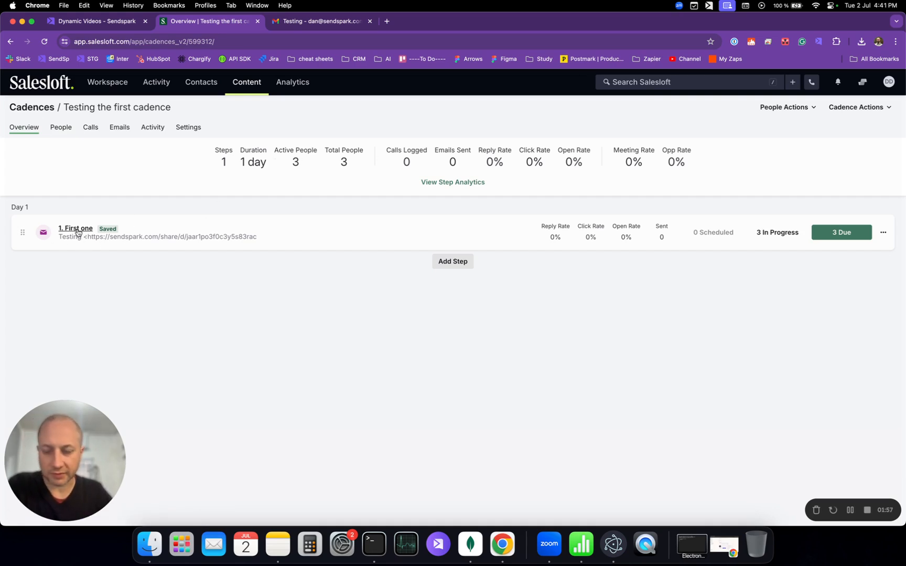
Step: Draft a new day 1 email step in the cadence with the copied Sendspark snippet in its body, and close it unsaved
left_click(458, 264)
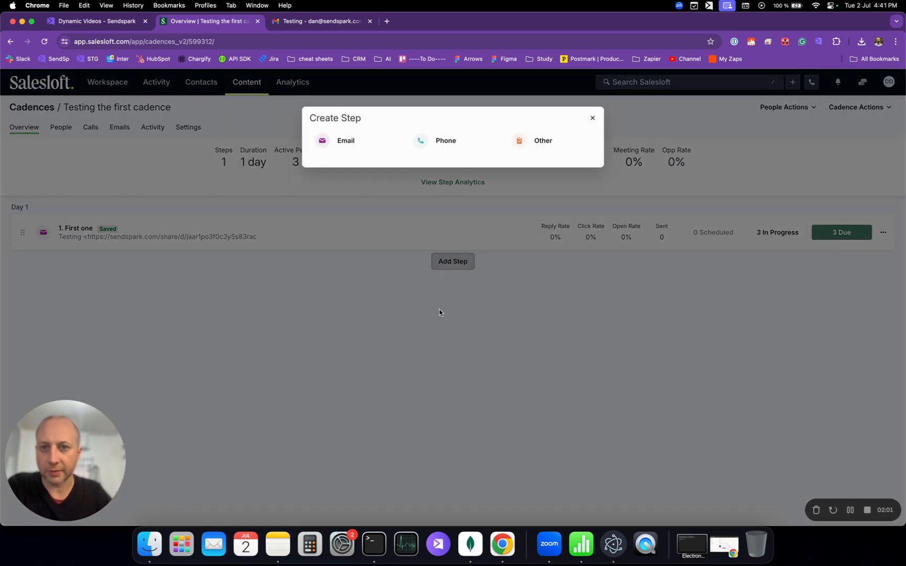
left_click(346, 132)
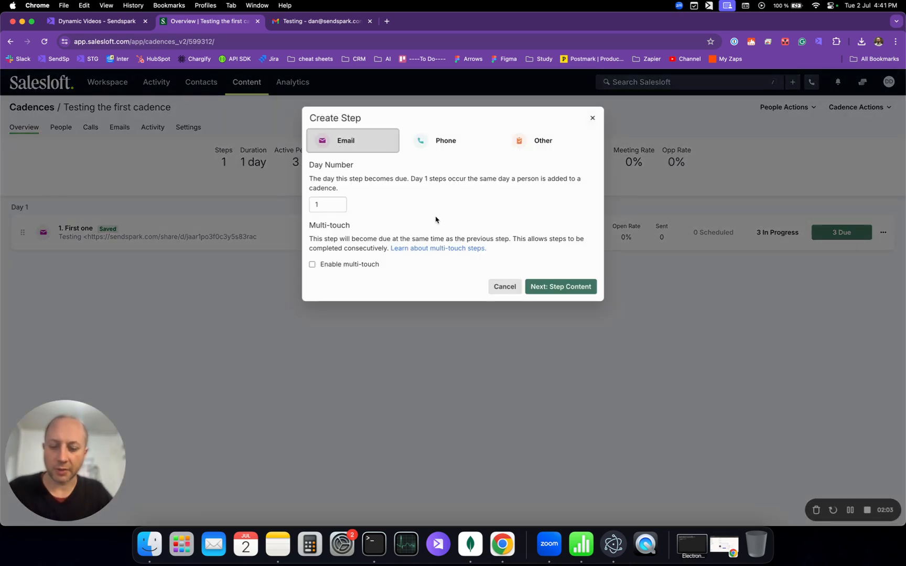
left_click(567, 293)
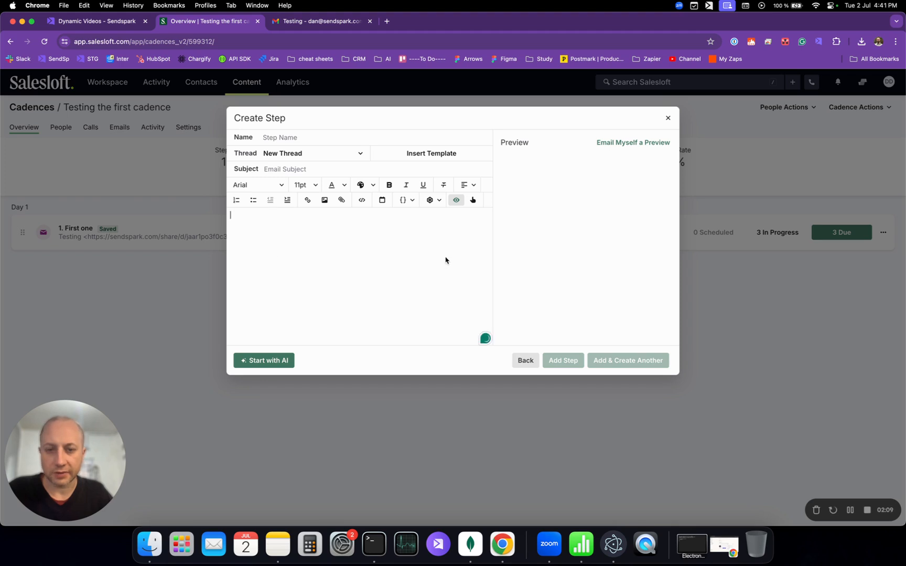
left_click(272, 216)
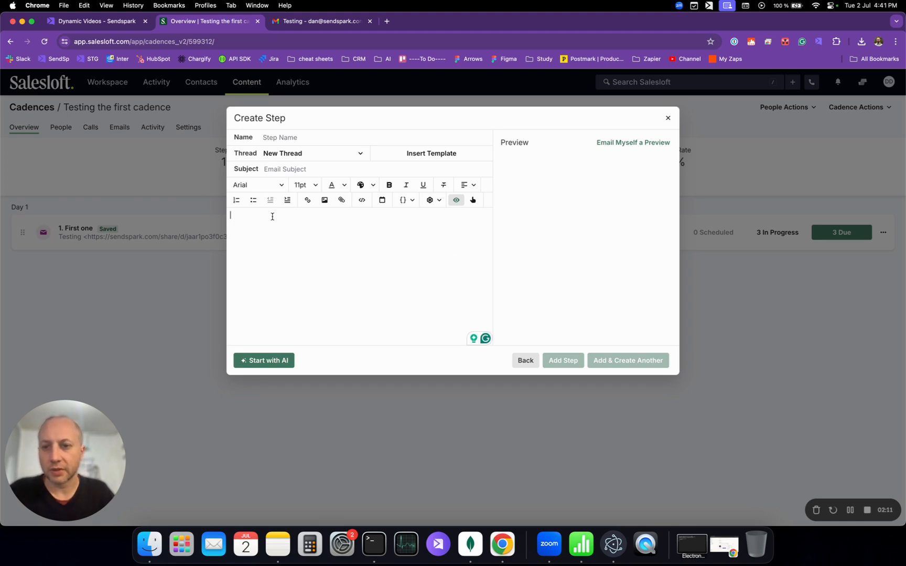
key("super+v")
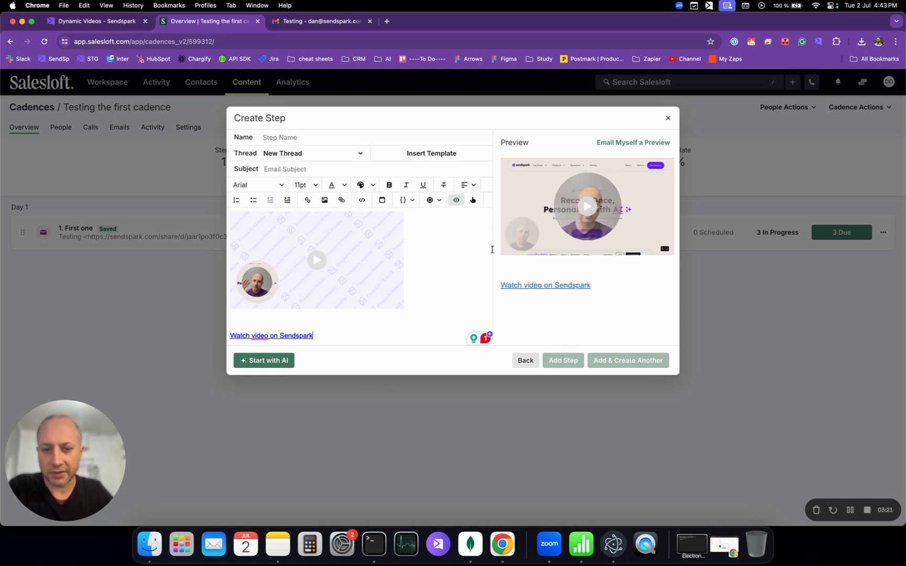
left_click(670, 118)
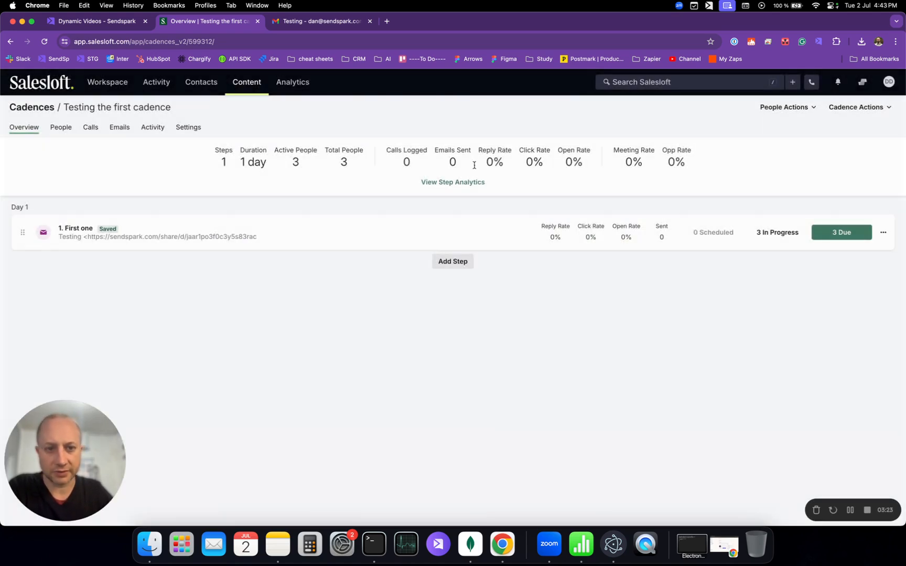
Step: Review the email content and preview of the existing First one step
left_click(287, 236)
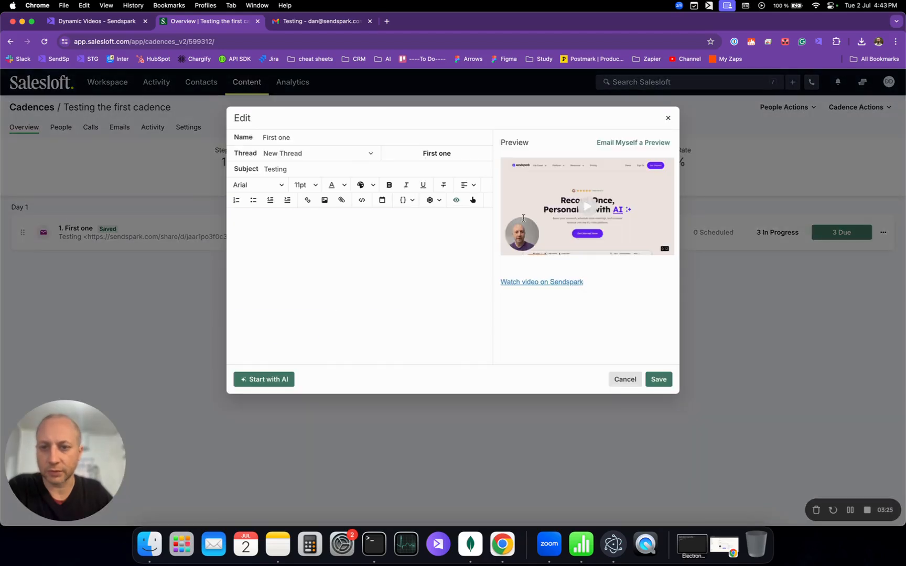
left_click(667, 118)
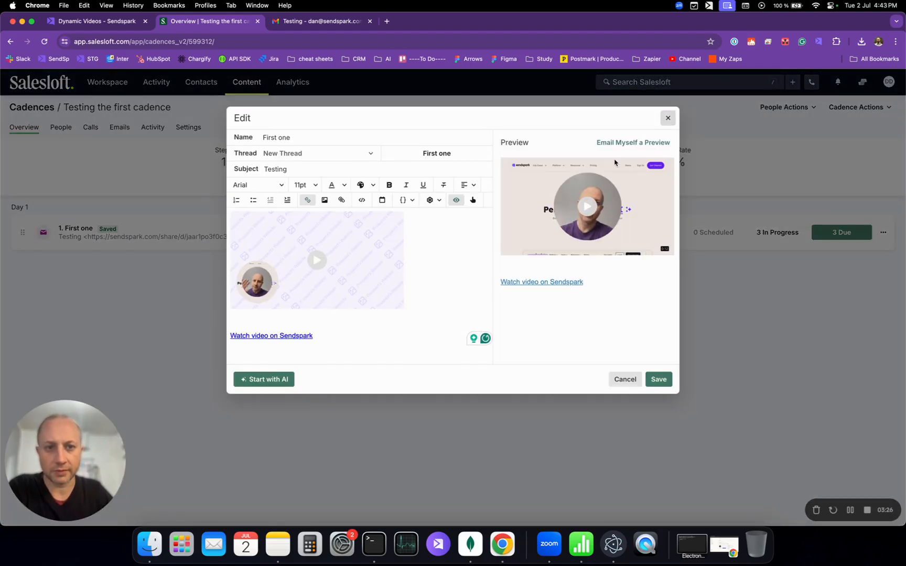
Step: Start a CSV import of people from the cadence and load the file "3 contacts.csv" for field mapping
left_click(66, 129)
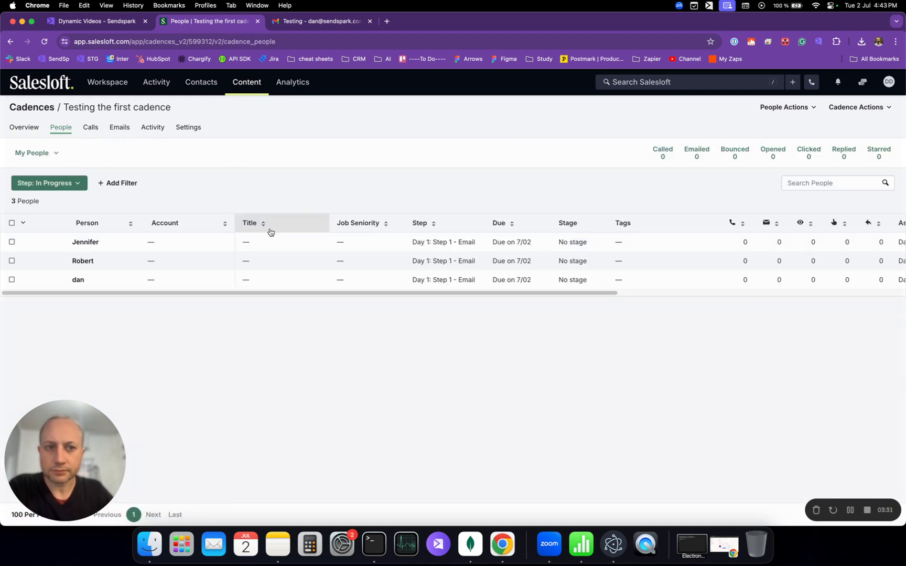
left_click(792, 112)
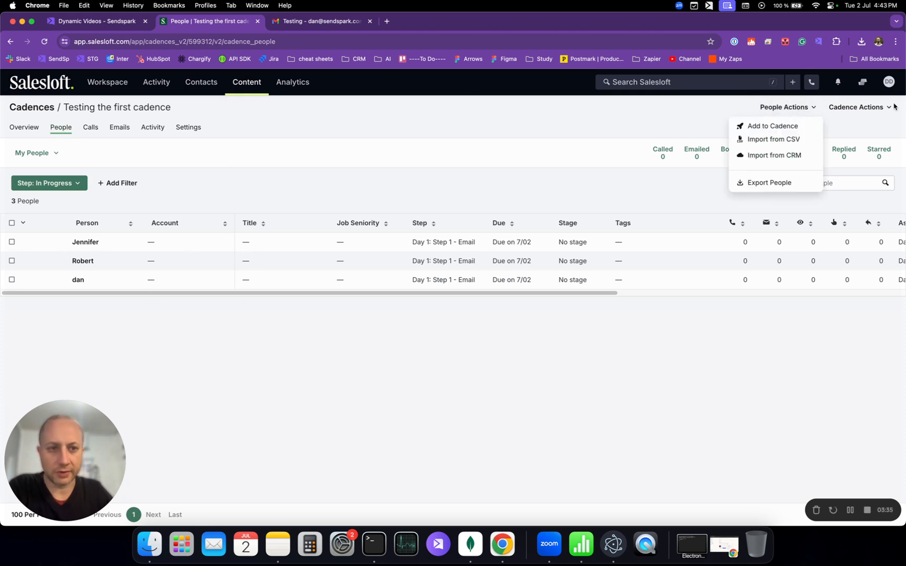
left_click(782, 139)
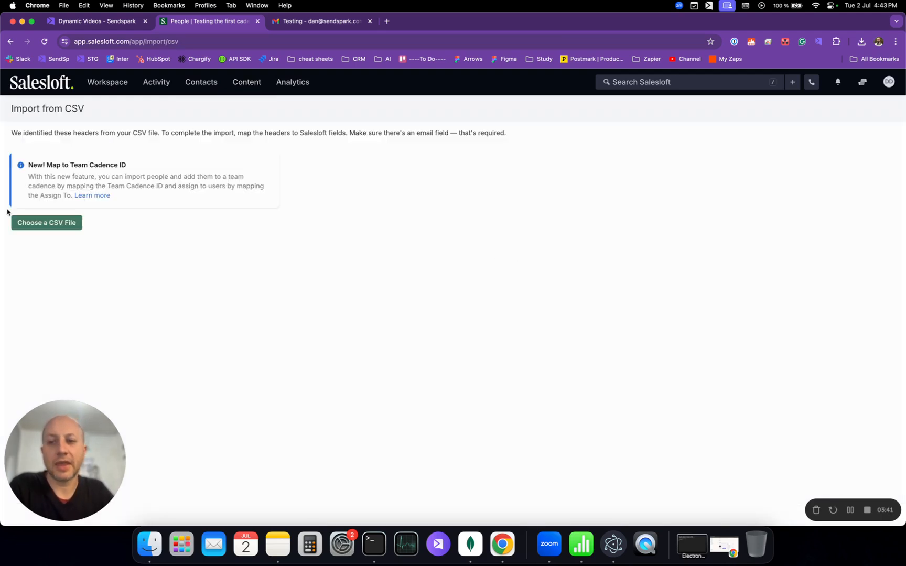
left_click(49, 223)
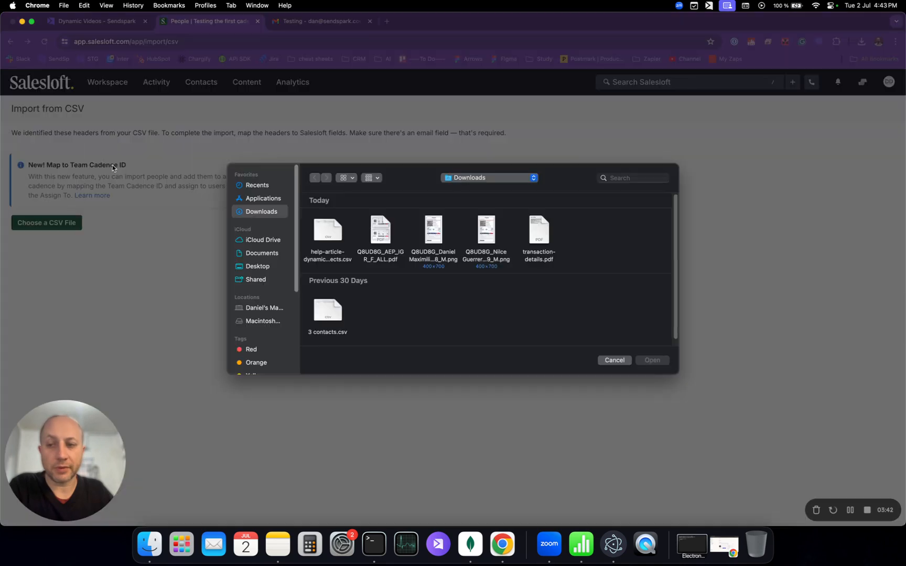
left_click(327, 311)
left_click(648, 361)
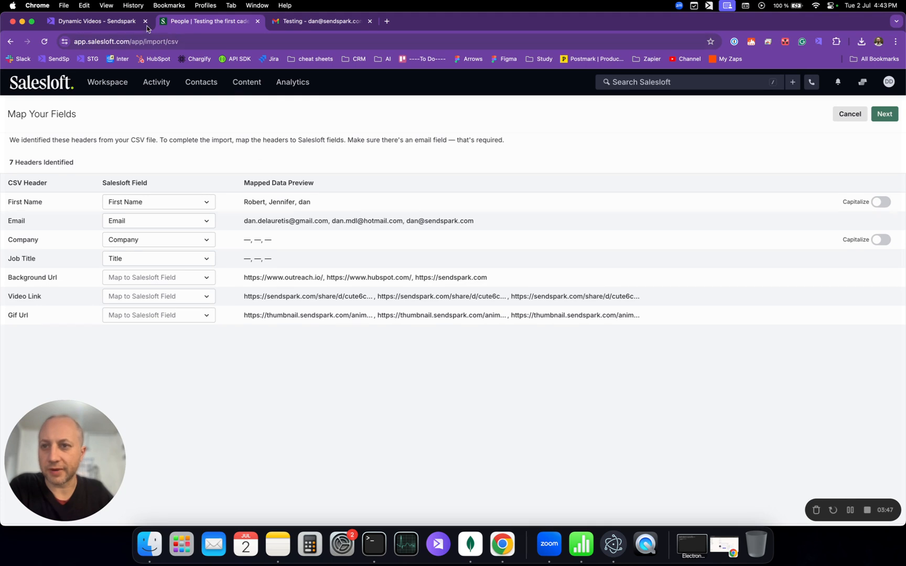
Step: Check the generated contacts in Sendspark, and examine the Salesloft field options for the Background Url header without mapping it
left_click(107, 24)
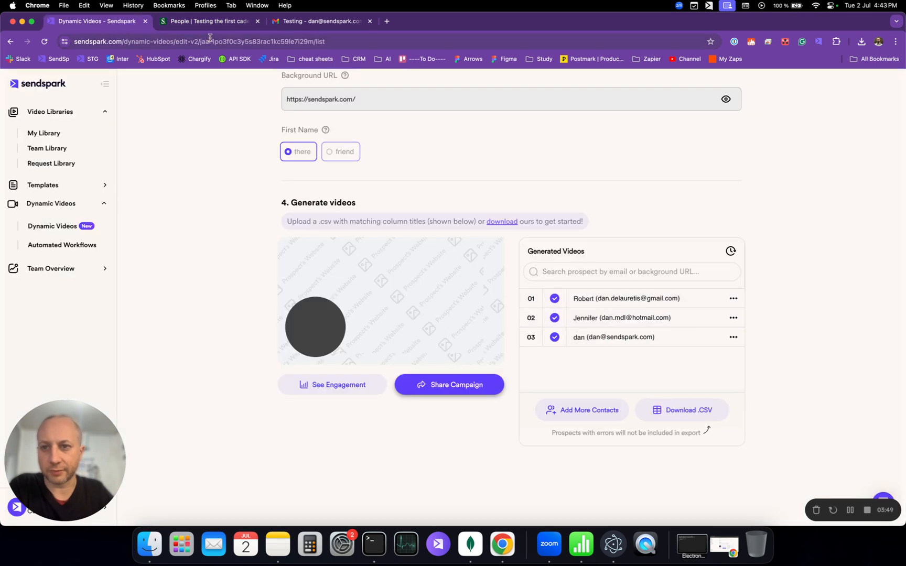
left_click(185, 26)
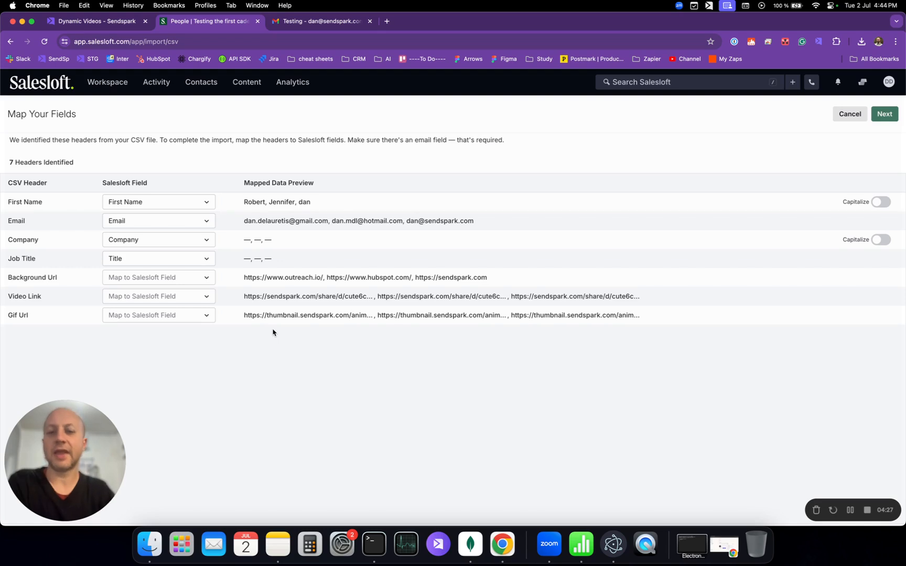
left_click(203, 279)
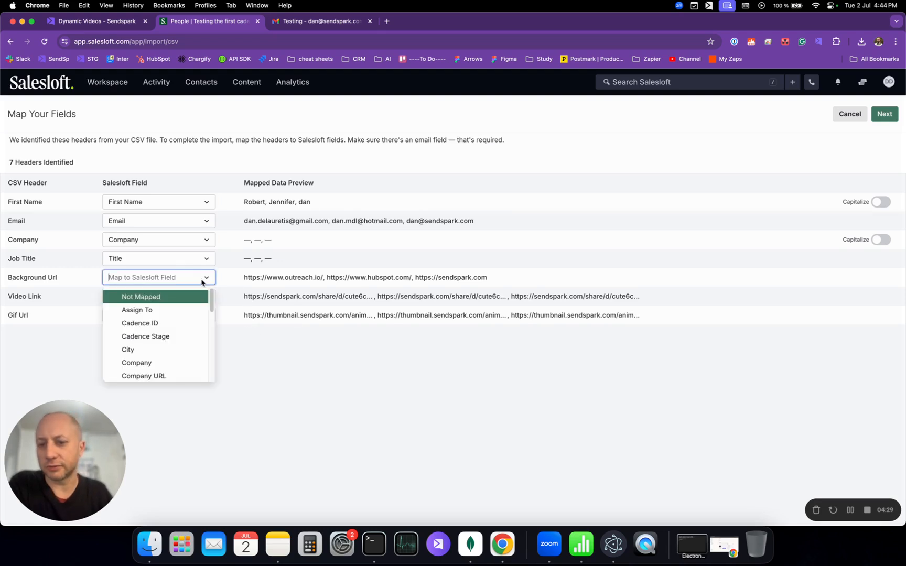
left_click(332, 351)
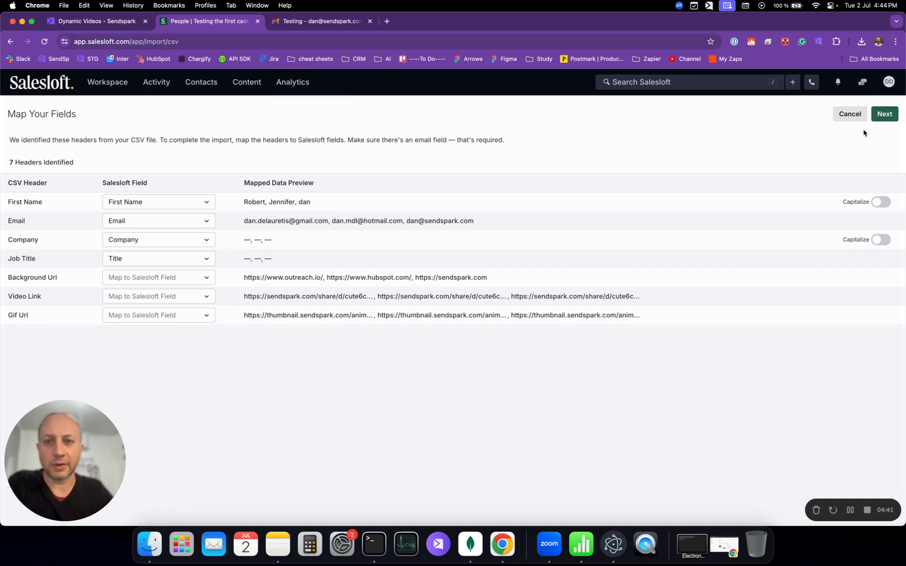
Step: View the received Testing email in Gmail, and return to Sendspark to preview the first contact's video
left_click(319, 21)
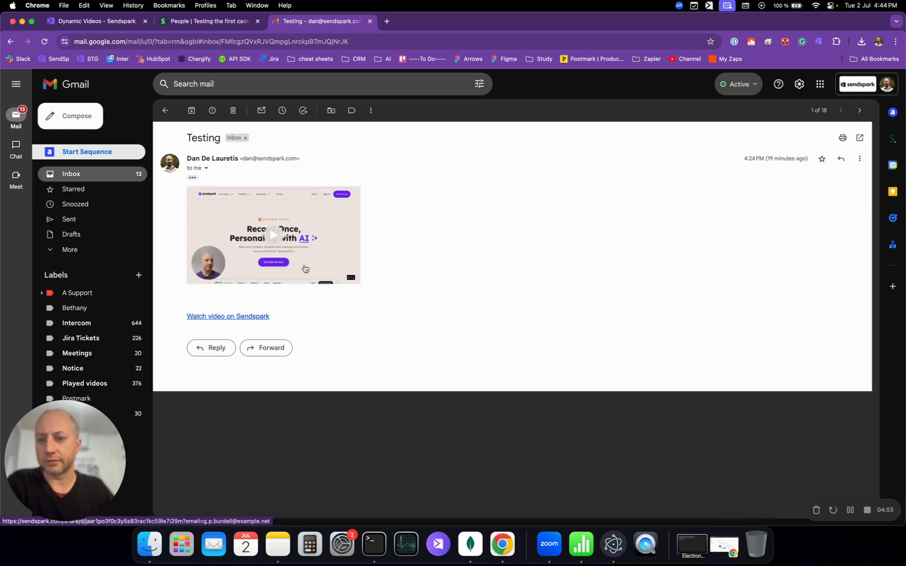
left_click(96, 21)
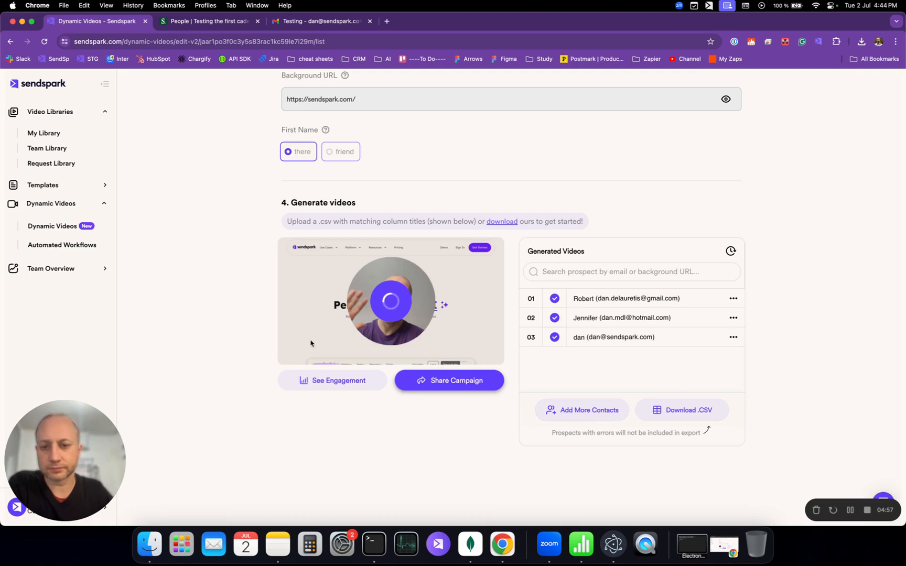
left_click(620, 300)
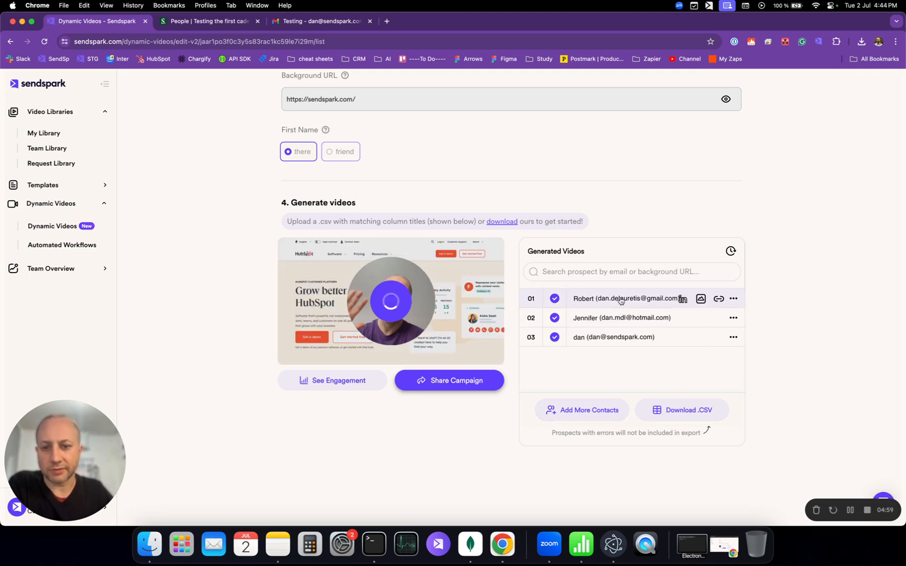